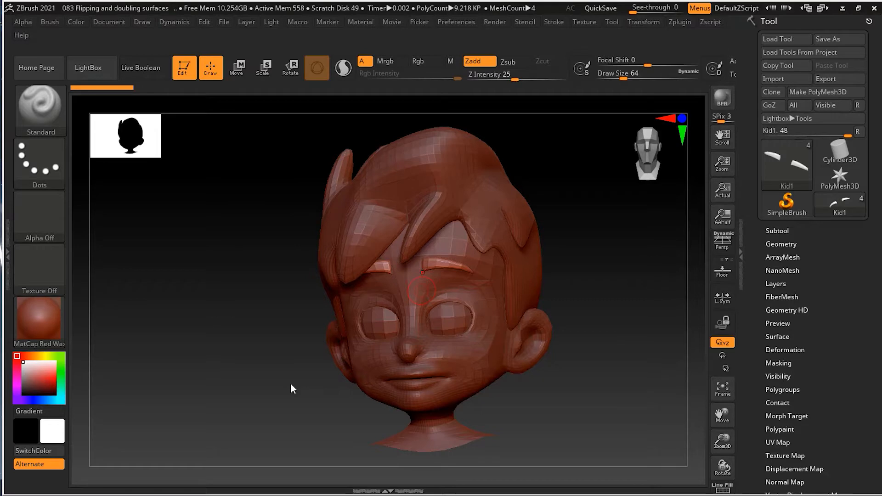
Hide the hair subtool Kid5 so that the eyebrows and the bare head can be worked on.
key("comma")
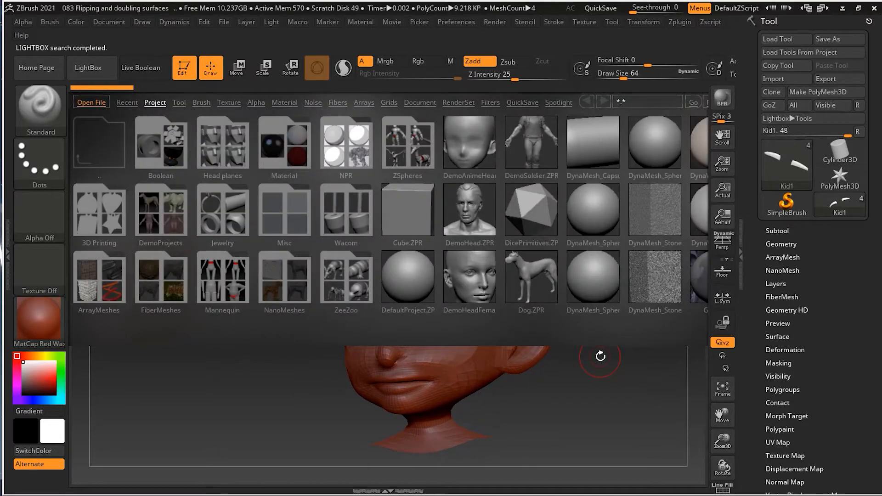
key("comma")
left_click_drag(589, 332, 675, 281)
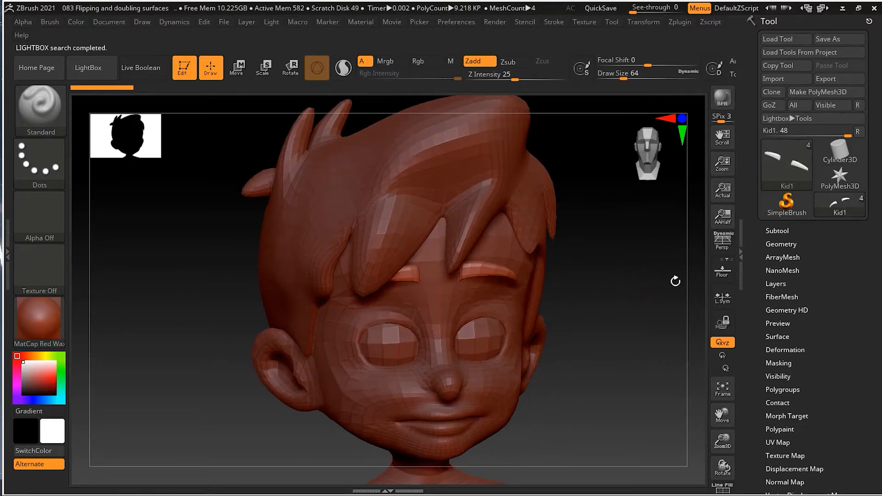
left_click(777, 230)
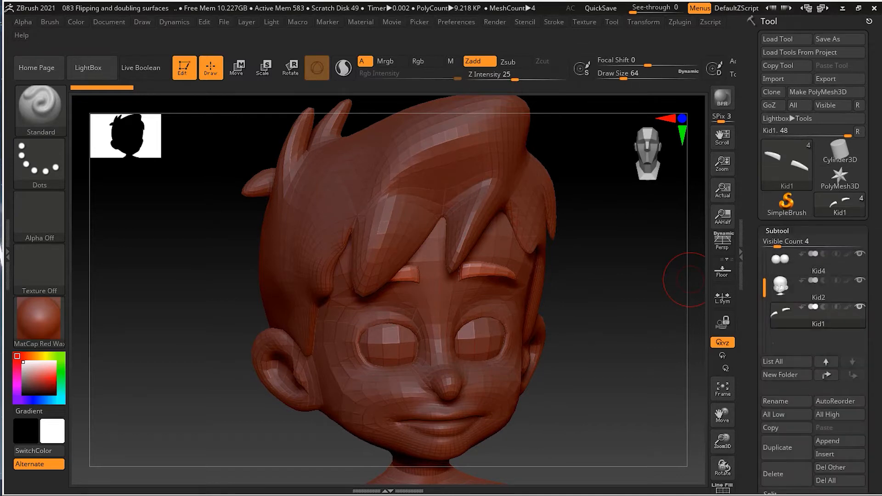
left_click_drag(764, 279, 764, 257)
mouse_move(842, 273)
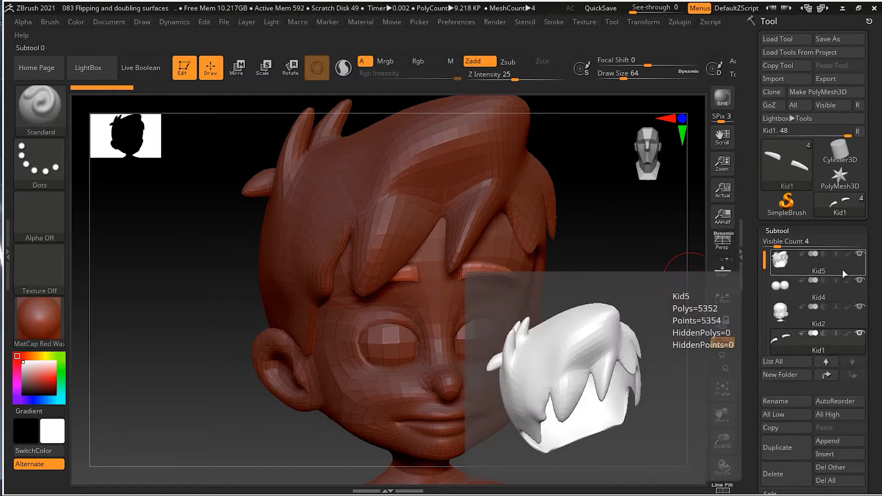
left_click(859, 255)
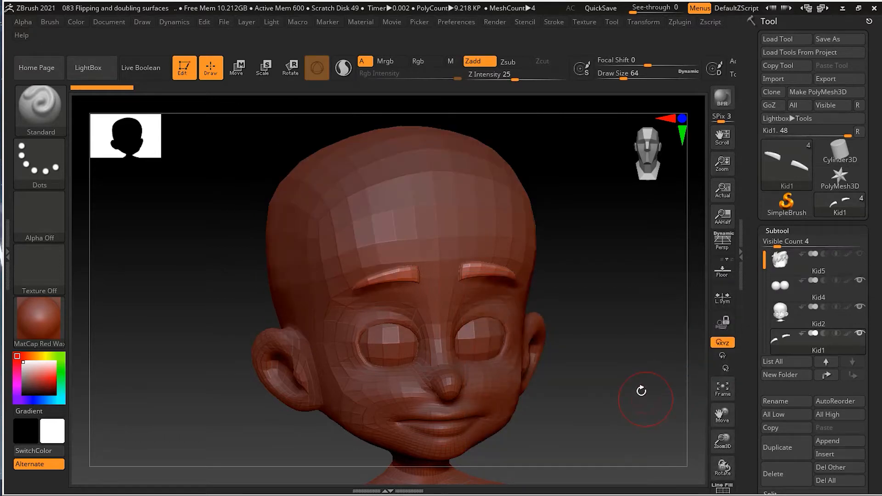
Isolate the eyebrows subtool Kid1 by hiding all other subtools, and frame it in a front view.
left_click_drag(611, 303, 654, 315, "alt")
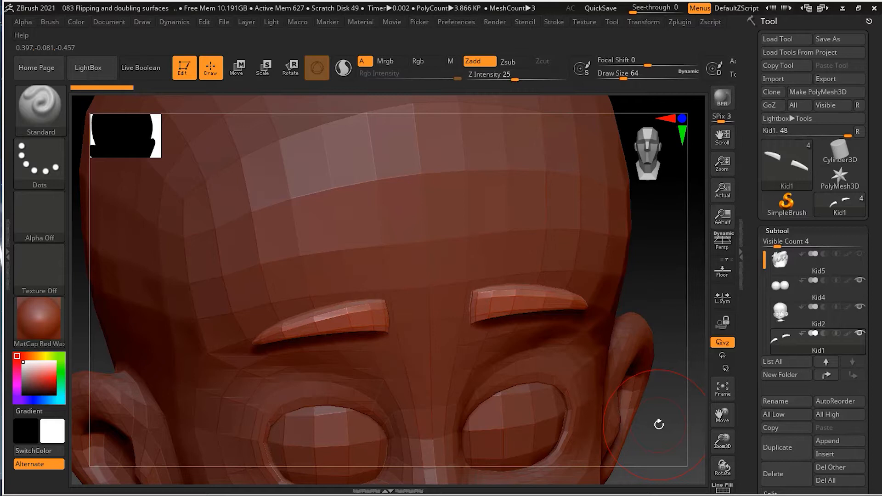
key("shift")
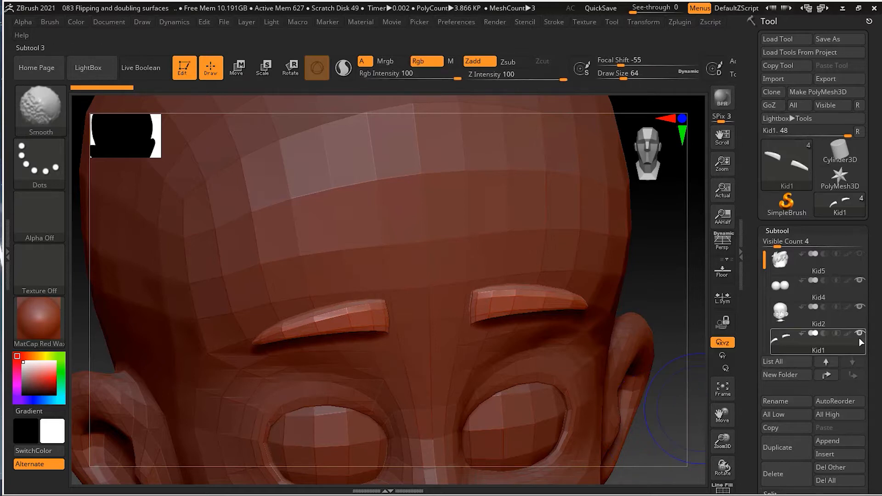
mouse_move(861, 332)
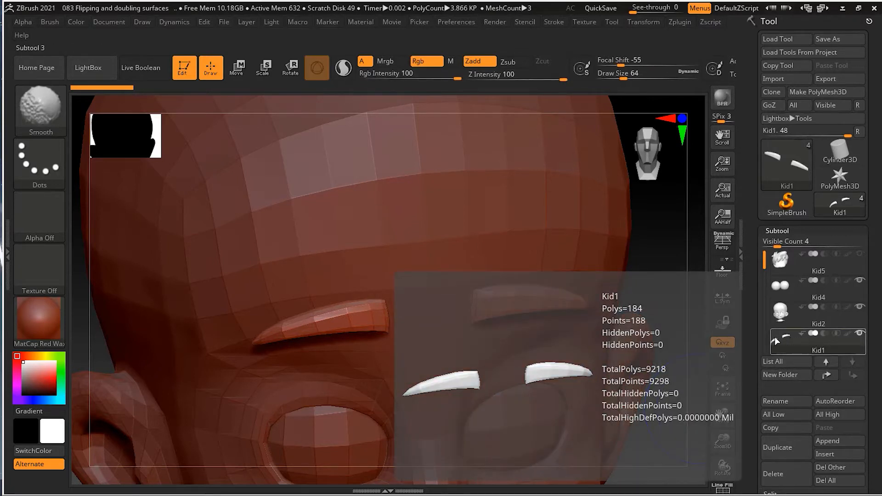
left_click(859, 334, "shift")
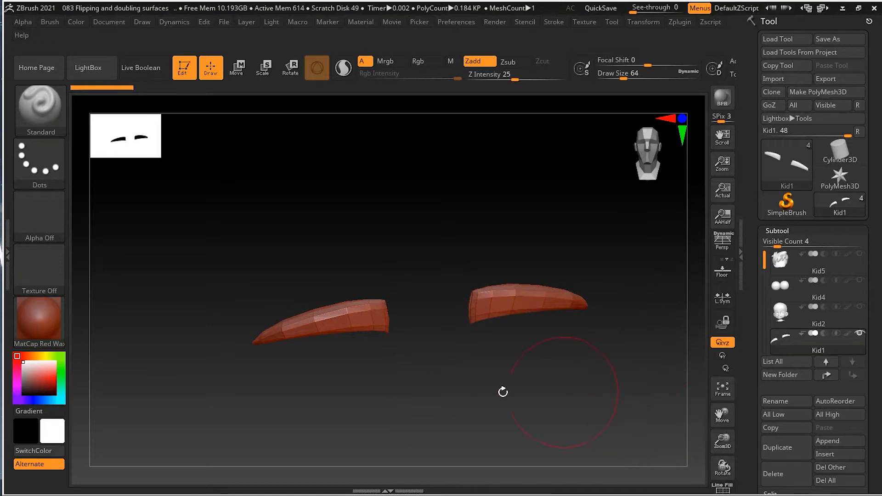
mouse_move(437, 395)
left_mouse_down()
mouse_move(467, 398)
mouse_move(446, 397)
left_mouse_up()
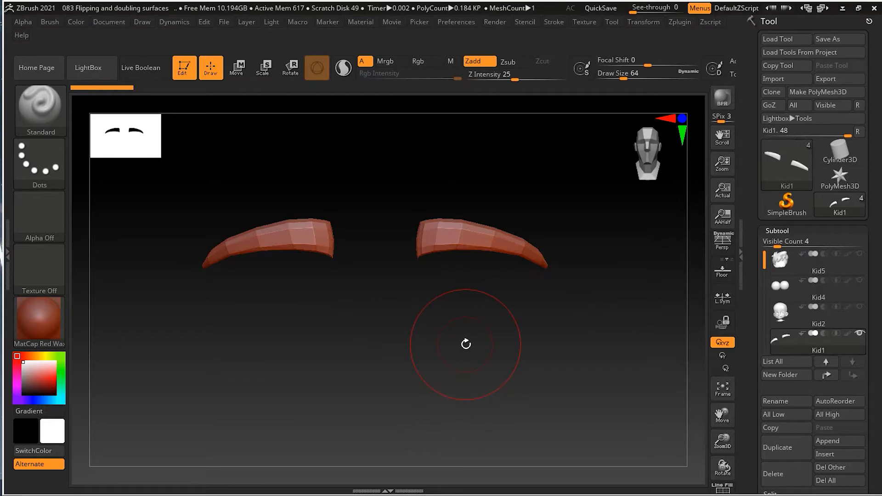
key("f")
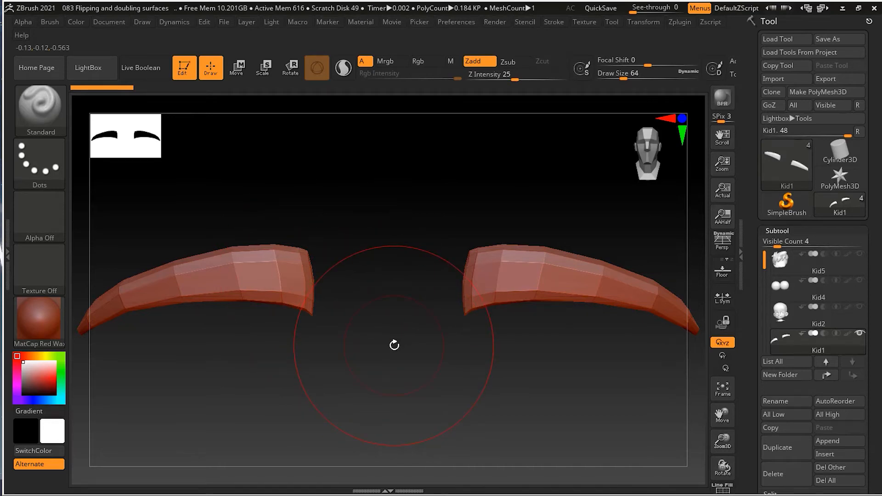
Hide the inner ends of both eyebrows with a rectangular selection and permanently delete the hidden geometry.
key("ctrl+shift")
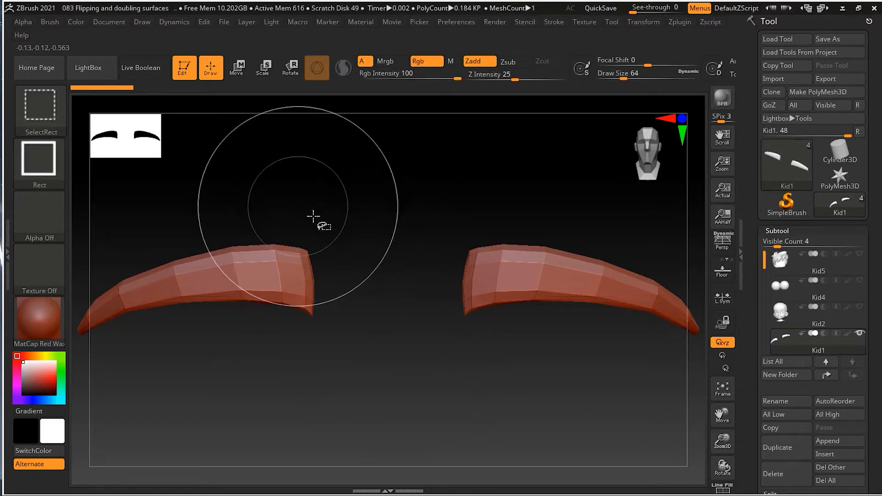
mouse_move(291, 201)
left_mouse_down("ctrl+shift")
mouse_move(393, 349)
mouse_move(450, 374)
mouse_move(483, 374)
left_mouse_up("ctrl+shift")
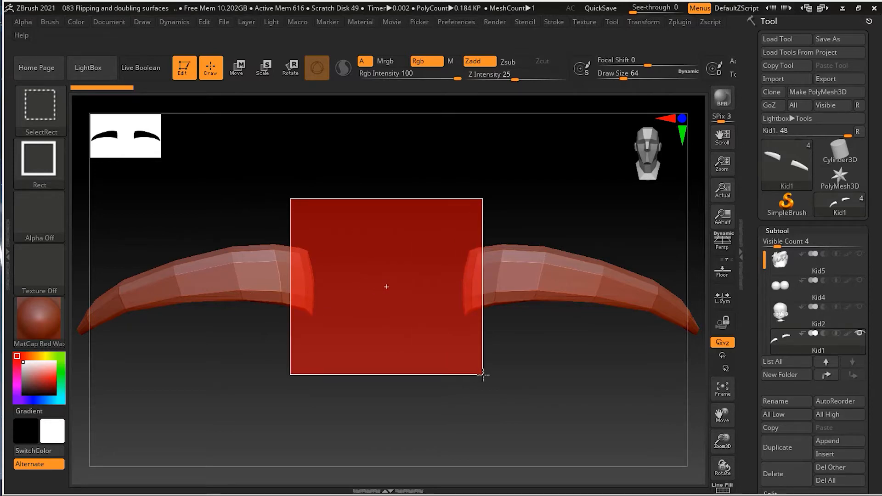
left_click_drag(483, 375, 483, 375, "ctrl+shift")
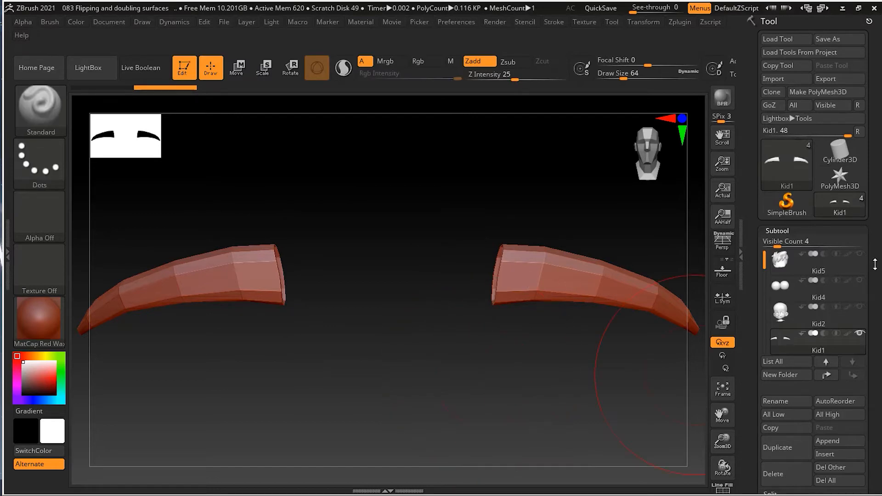
left_click(778, 231)
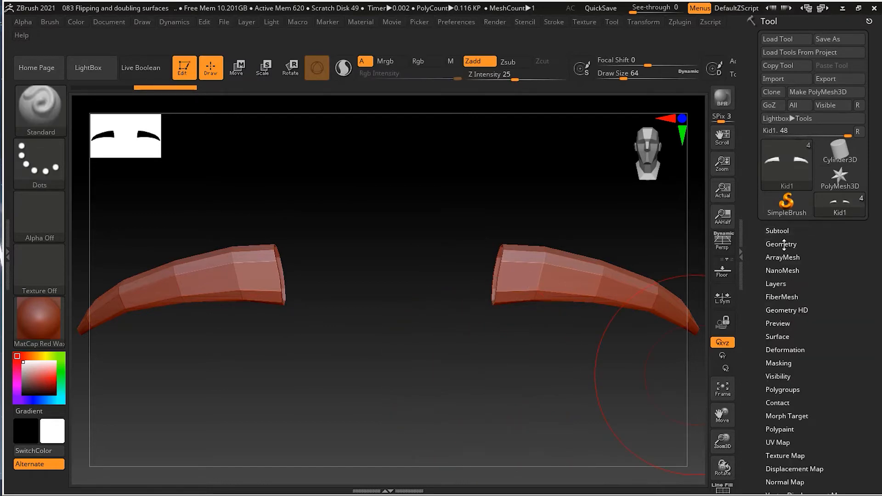
left_click(782, 244)
left_click(804, 467)
scroll(875, 423, "down", 5)
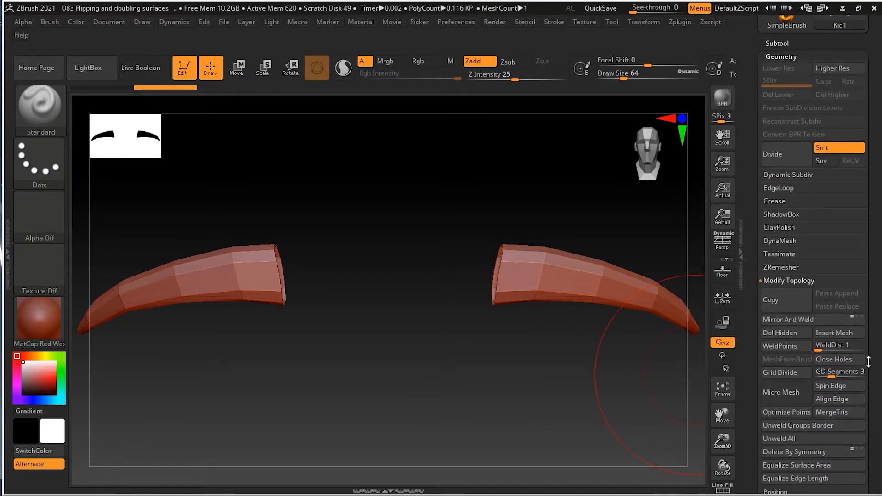
left_click(781, 333)
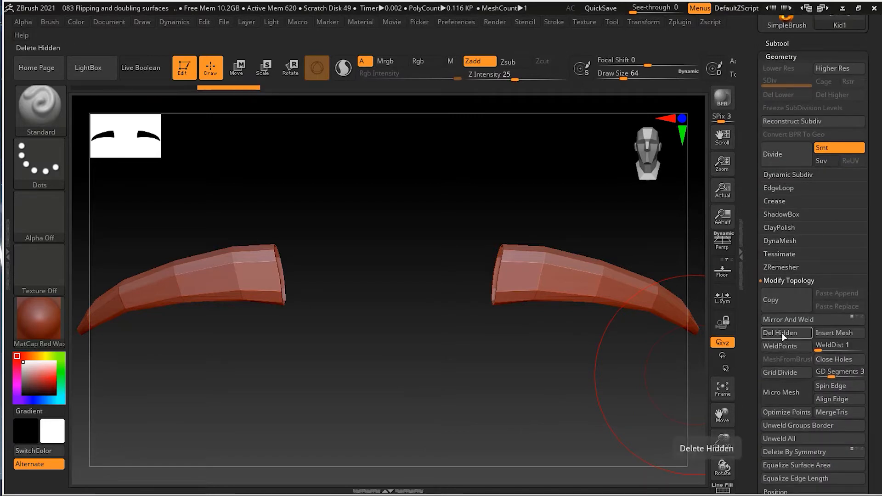
Set the draw size to 16 and switch to the ZModeler brush near the eyebrows' open ends.
mouse_move(402, 317)
left_mouse_down("alt")
mouse_move(403, 356)
mouse_move(448, 345)
mouse_move(395, 328)
mouse_move(405, 360)
mouse_move(424, 335)
left_mouse_up("alt")
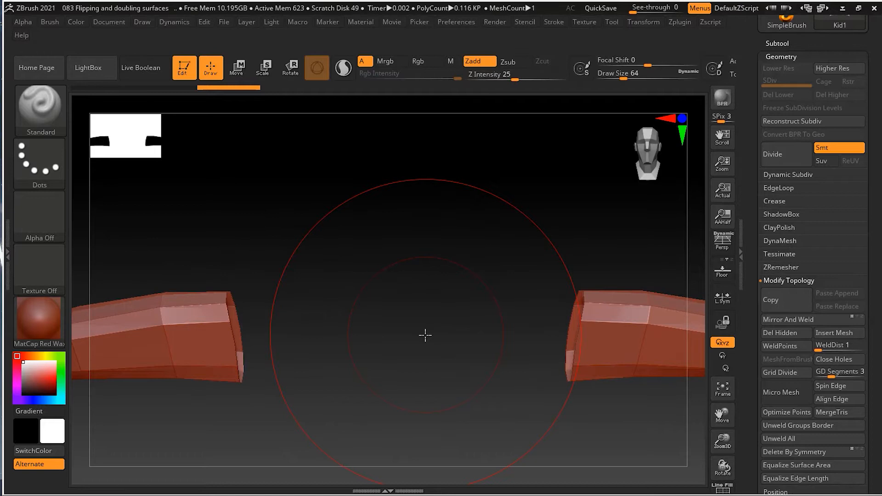
key("s")
mouse_move(425, 335)
left_mouse_down()
mouse_move(401, 326)
mouse_move(414, 337)
left_mouse_up()
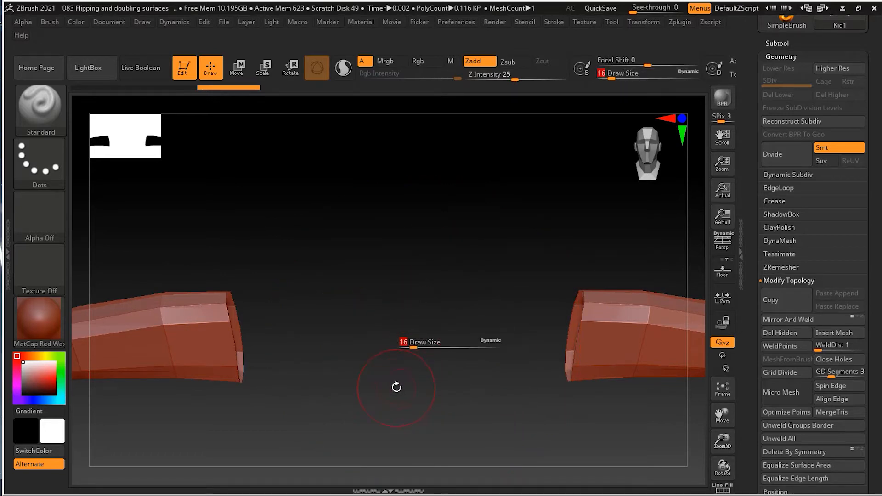
left_click_drag(349, 387, 348, 390, "alt")
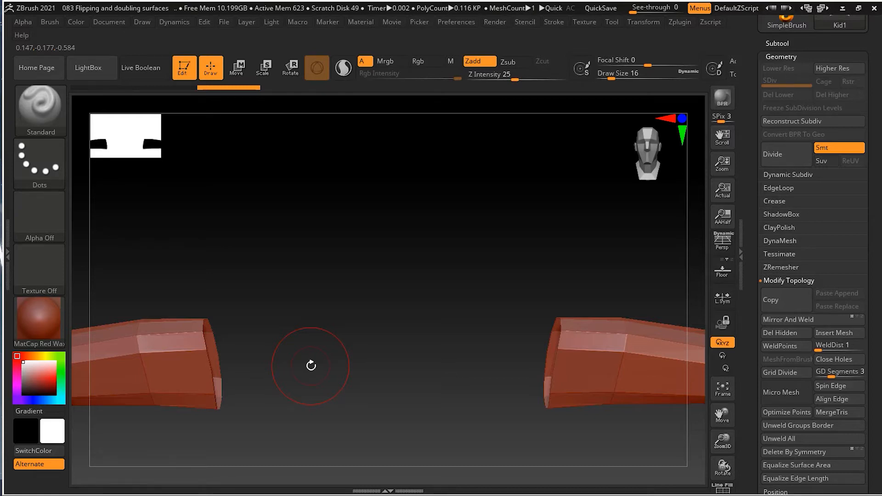
key("b")
key("z")
key("m")
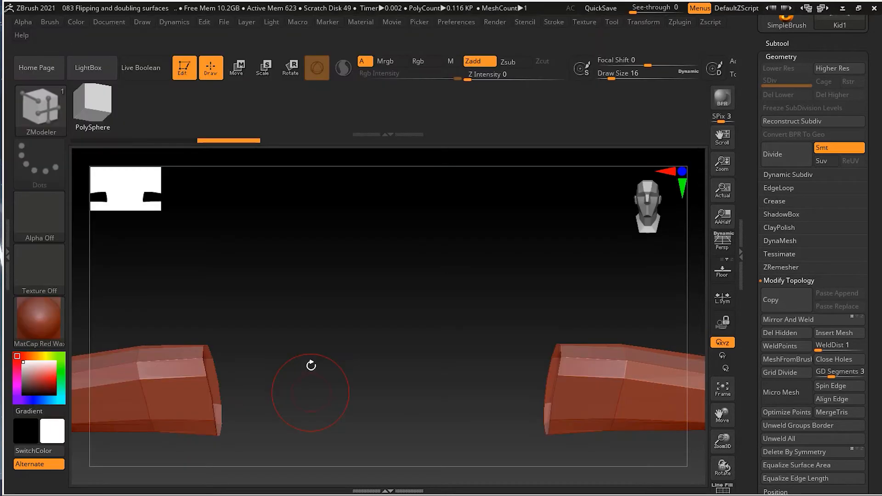
Try bridging the open ends of the two eyebrows with the ZModeler Bridge edge action targeting Two Holes, and undo the bridge.
key("space")
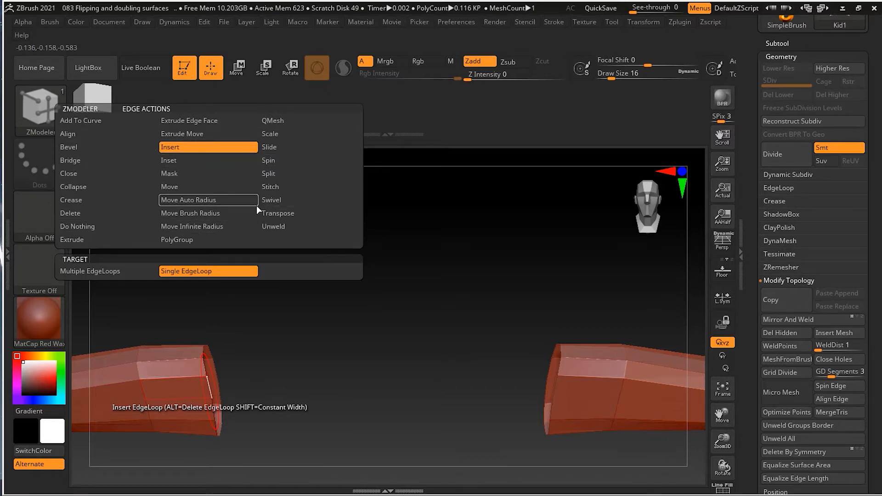
left_click(107, 160)
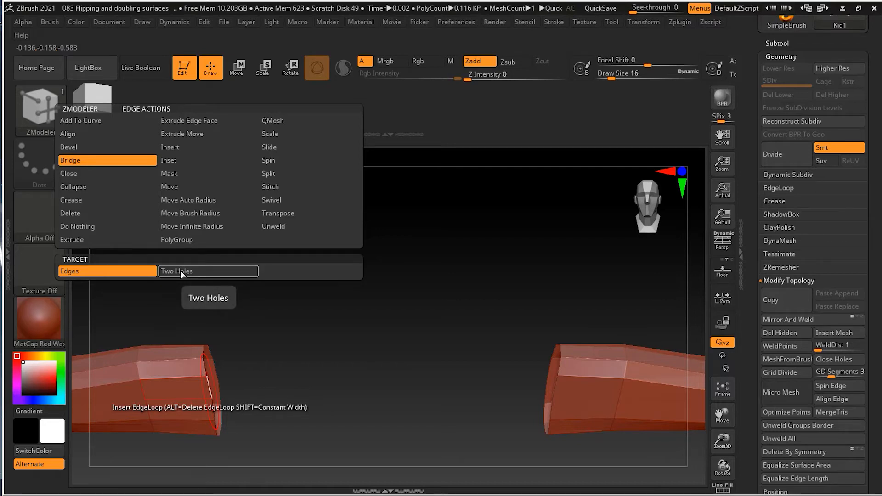
left_click(182, 274)
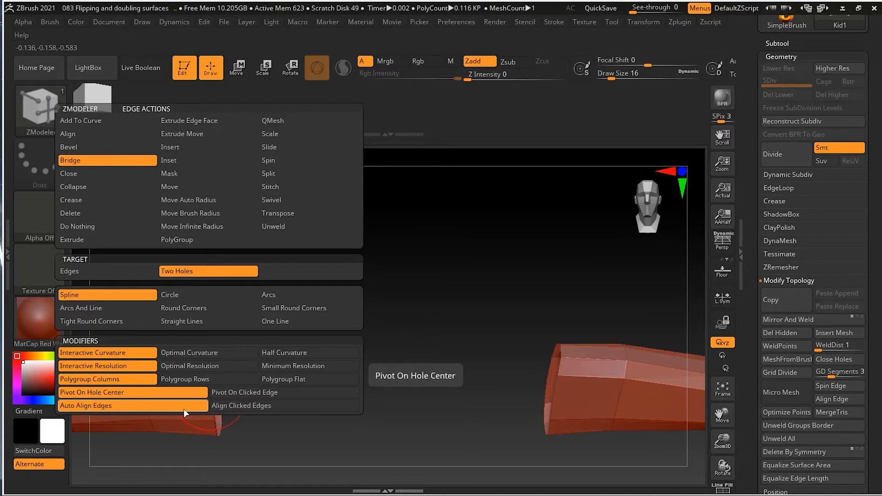
left_click_drag(393, 350, 431, 303, "alt")
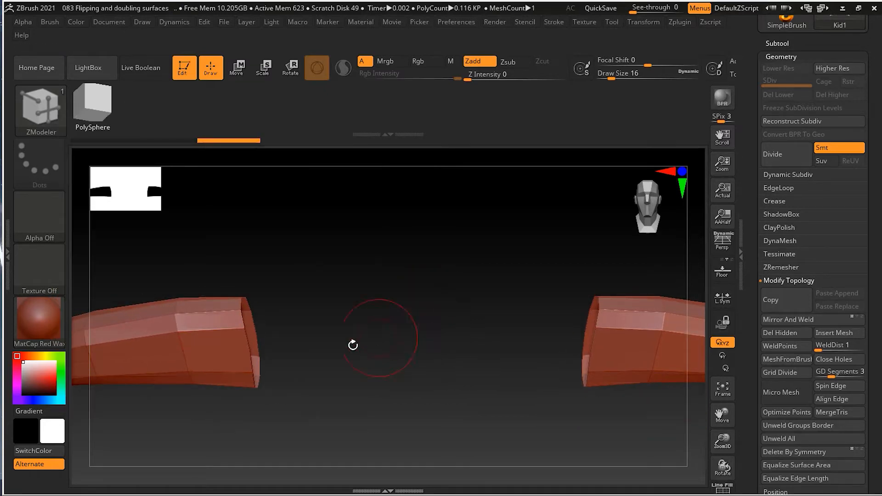
left_click(247, 342)
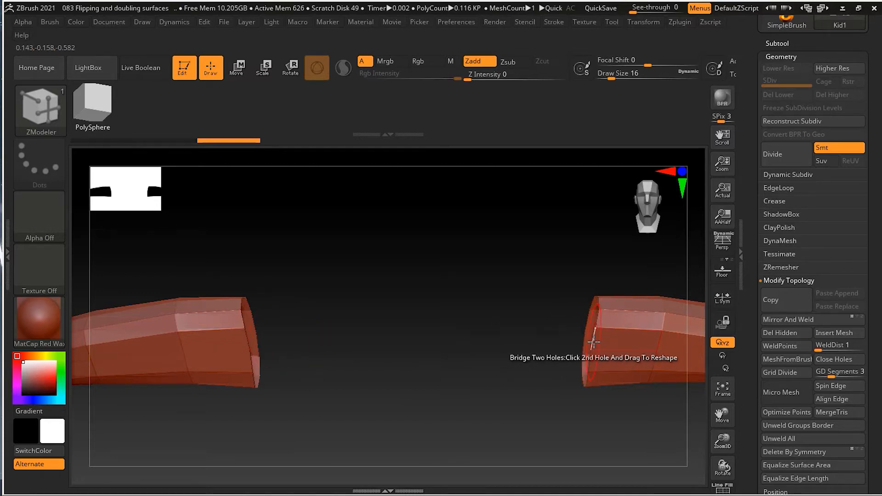
left_click(594, 342)
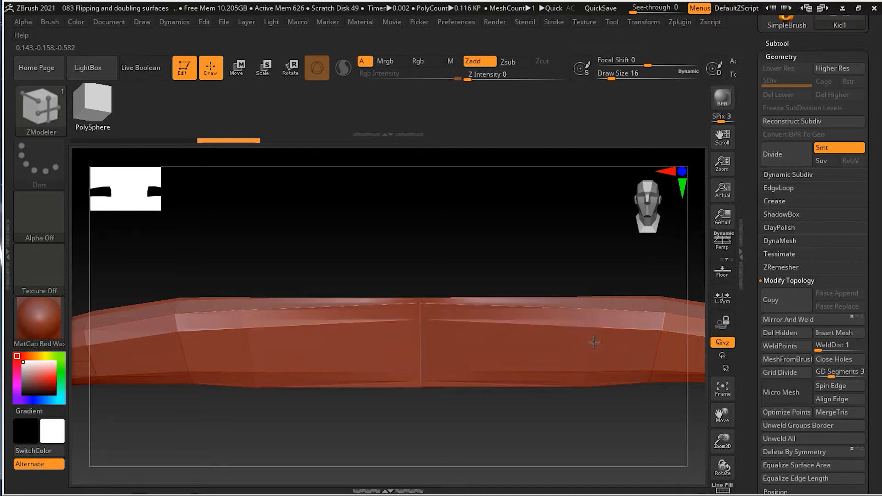
left_click_drag(473, 266, 564, 376)
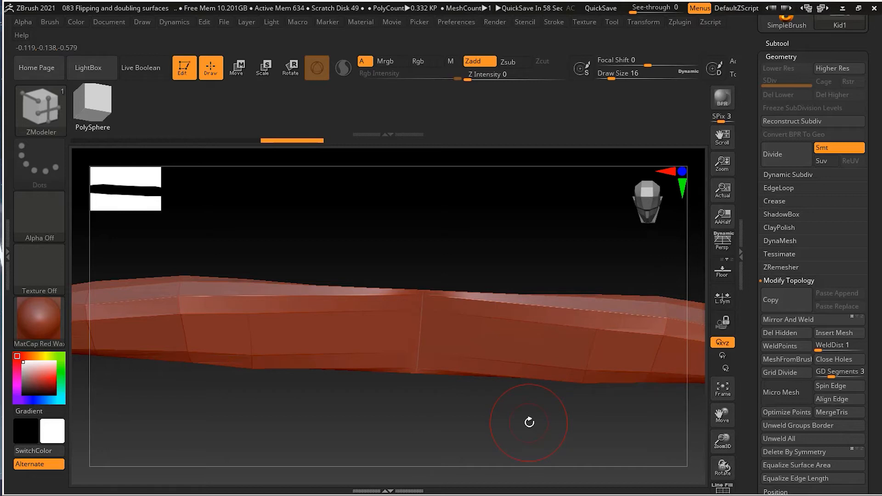
key("ctrl+z")
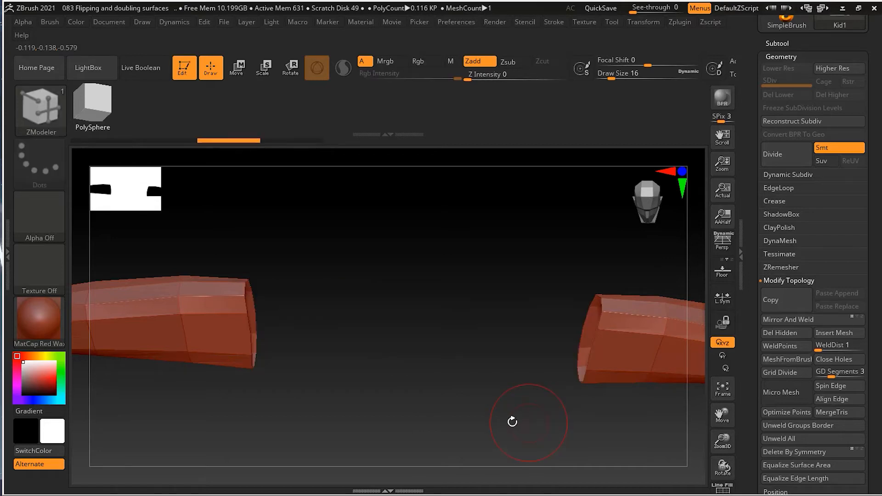
Turn off double-sided display for the eyebrows in Display Properties and inspect their open ends from the side.
left_click_drag(516, 412, 579, 411)
left_click_drag(873, 259, 870, 177)
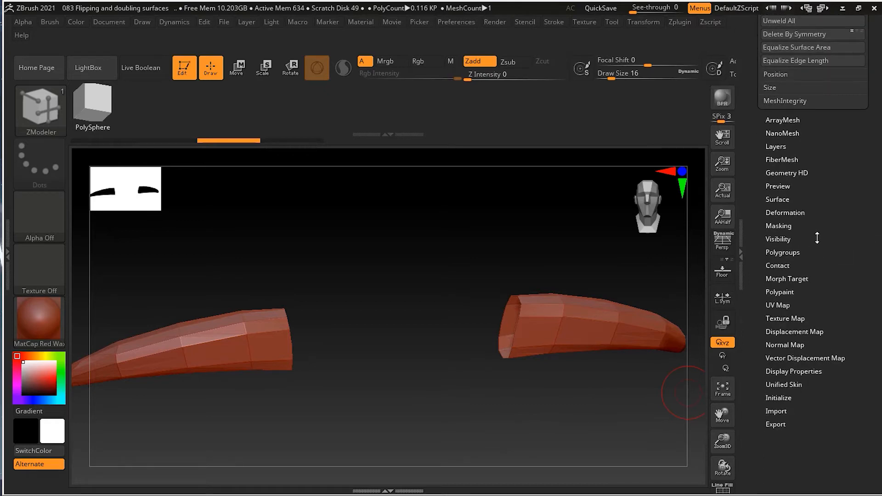
left_click_drag(835, 213, 836, 226)
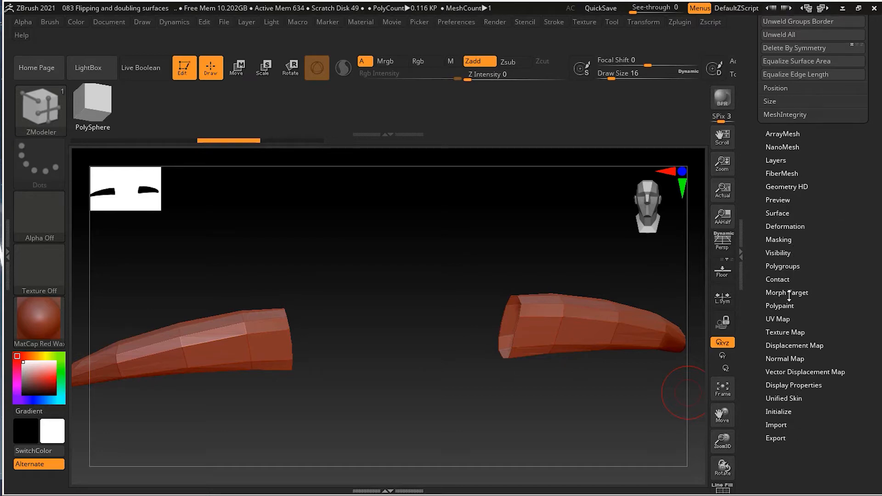
left_click(813, 386)
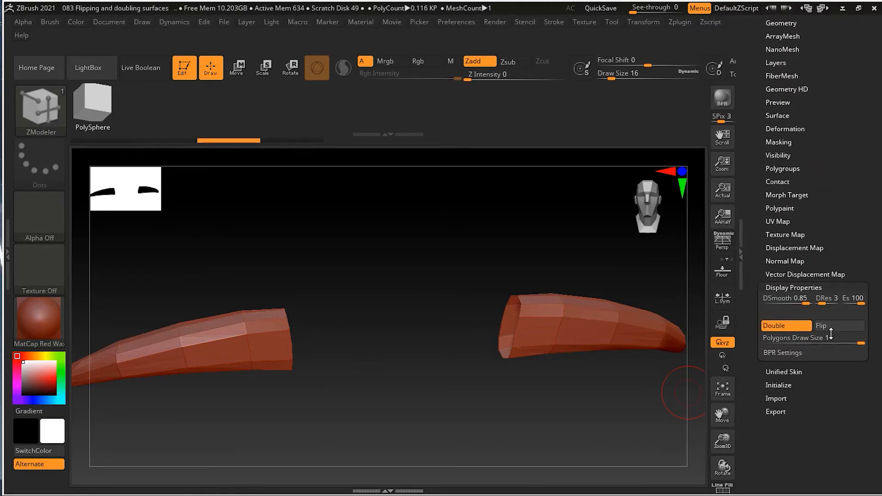
left_click_drag(831, 345, 831, 328)
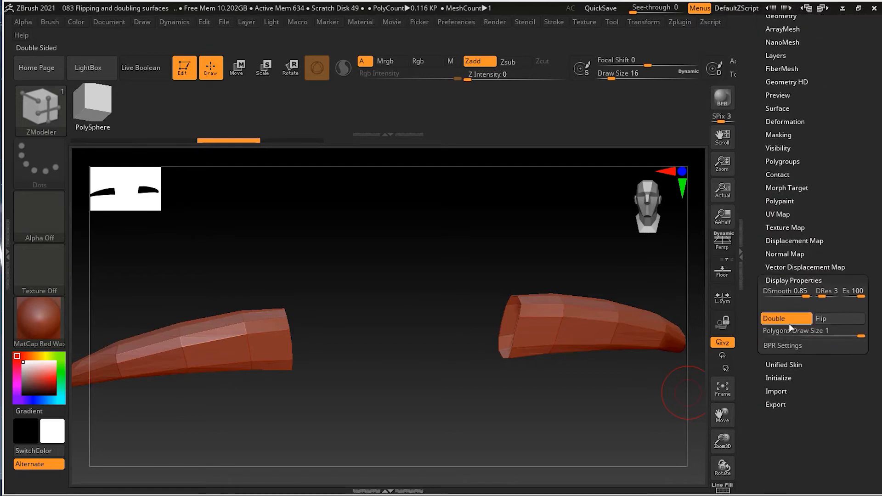
left_click(786, 318)
left_click_drag(414, 239, 450, 248)
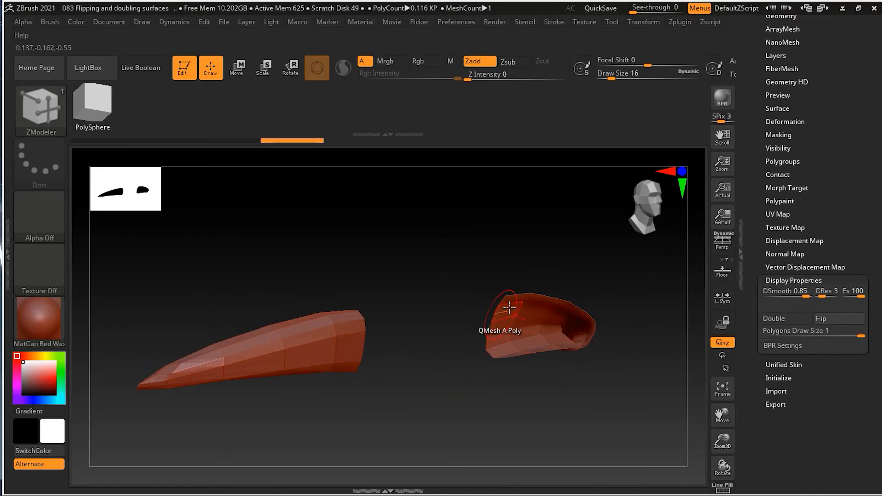
left_click_drag(541, 384, 555, 390)
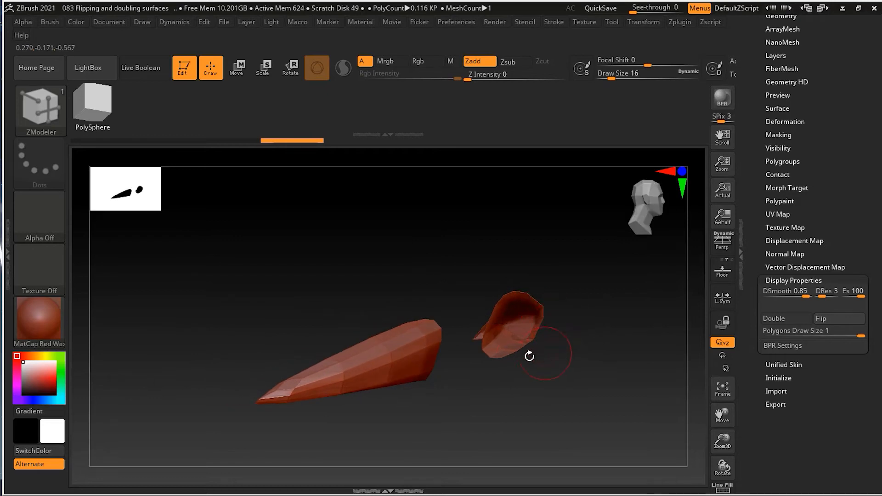
Try flipping the normals of both eyebrows, check their surfaces from an angle, and undo the flip.
left_click_drag(553, 362, 522, 403)
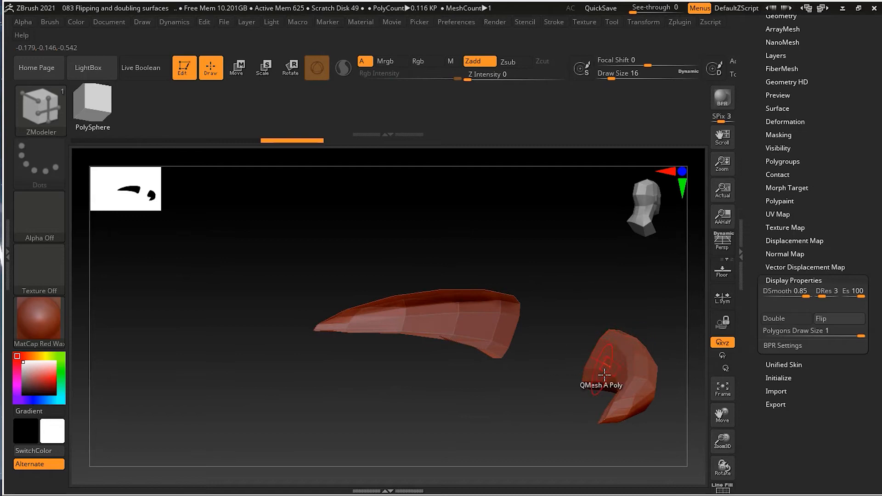
left_click_drag(527, 393, 515, 315)
left_click_drag(555, 395, 533, 352)
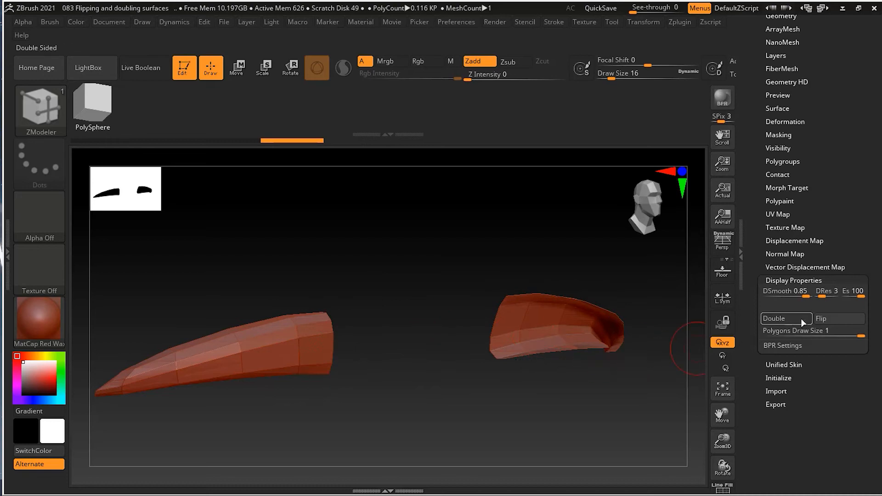
left_click(836, 321)
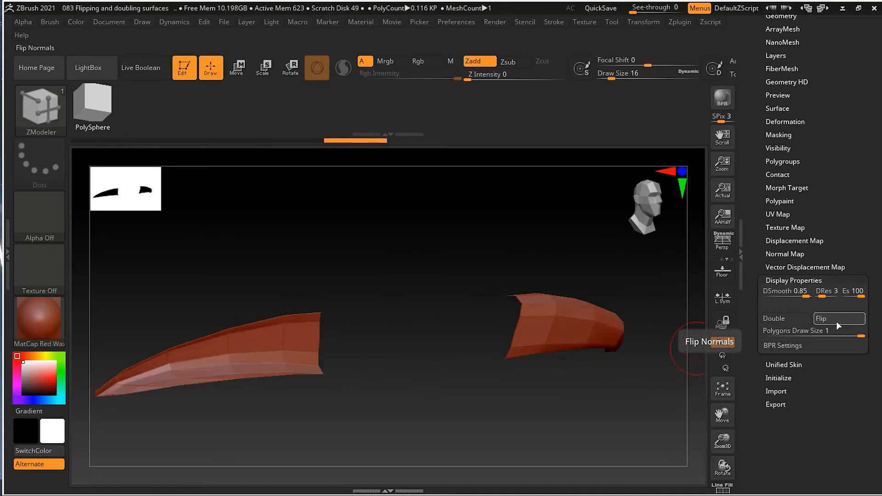
left_click_drag(460, 333, 552, 387)
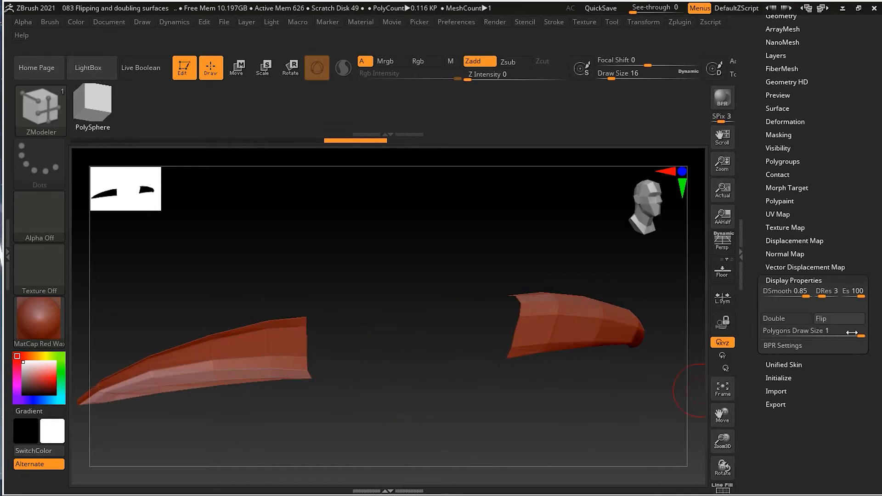
key("ctrl+z")
Isolate the character's left eyebrow with a rectangular selection and flip its normals.
left_click_drag(464, 285, 407, 286, "shift")
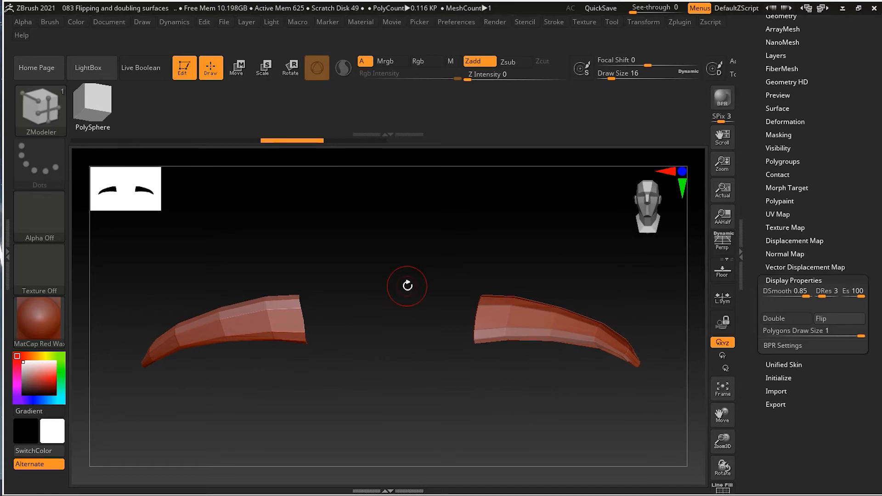
left_click_drag(438, 249, 643, 404, "ctrl+shift")
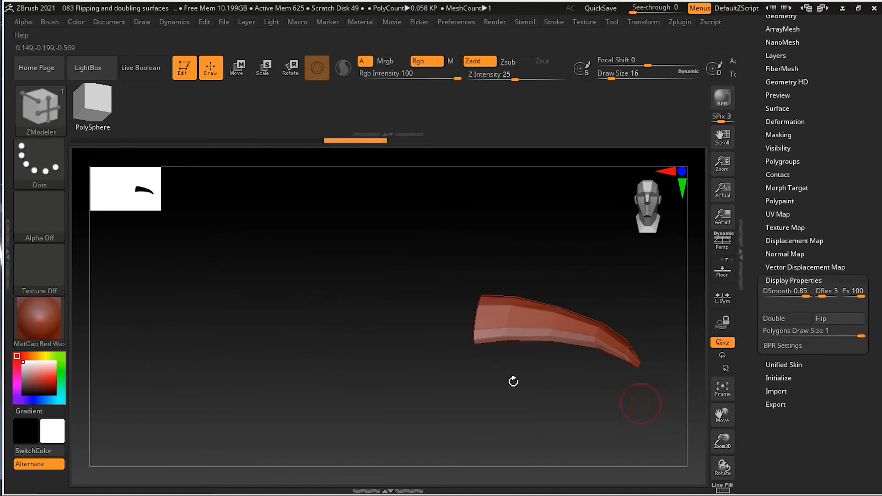
left_click_drag(513, 381, 240, 318)
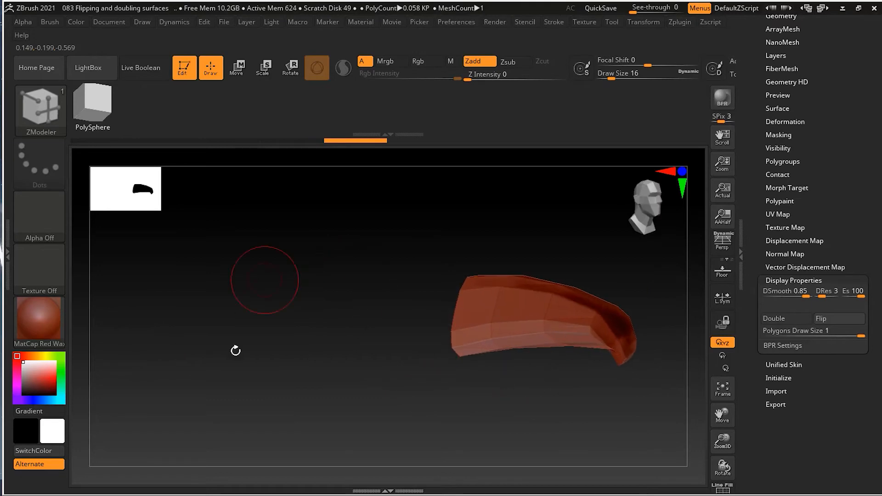
left_click(842, 321)
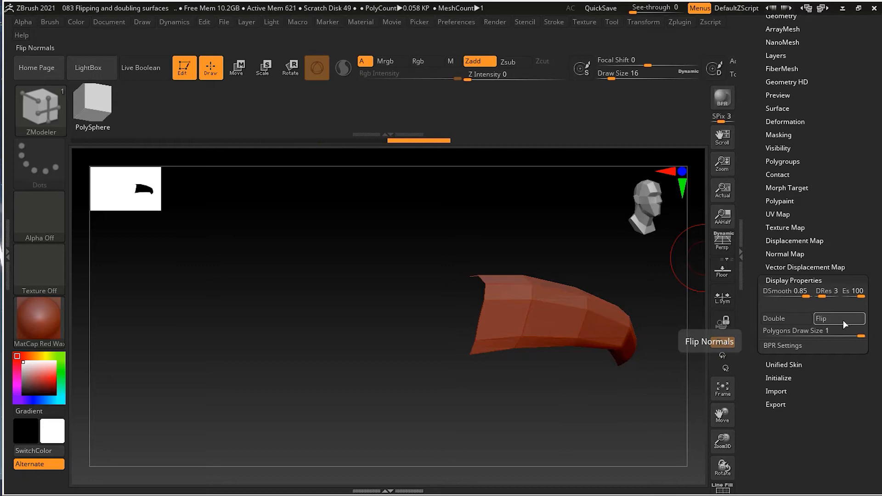
Unhide the other eyebrow and inspect both open-ended meshes from the side.
key("ctrl")
key("ctrl+shift")
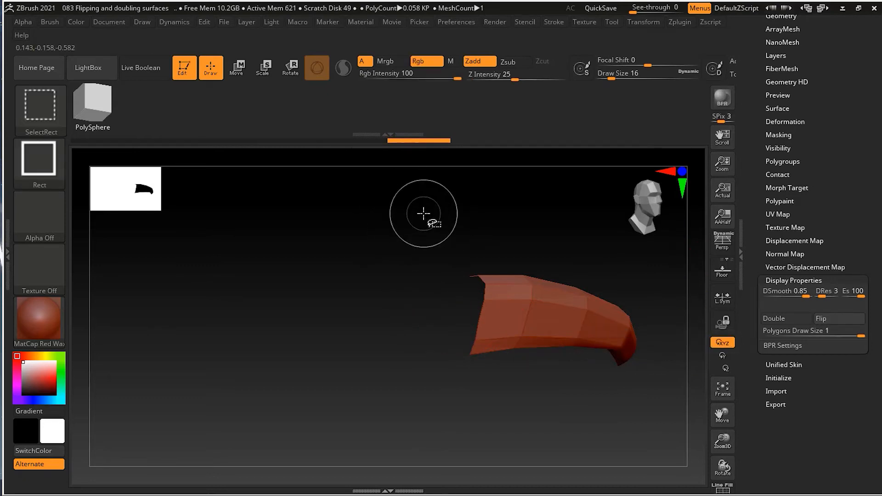
left_click_drag(424, 213, 458, 238, "ctrl+shift")
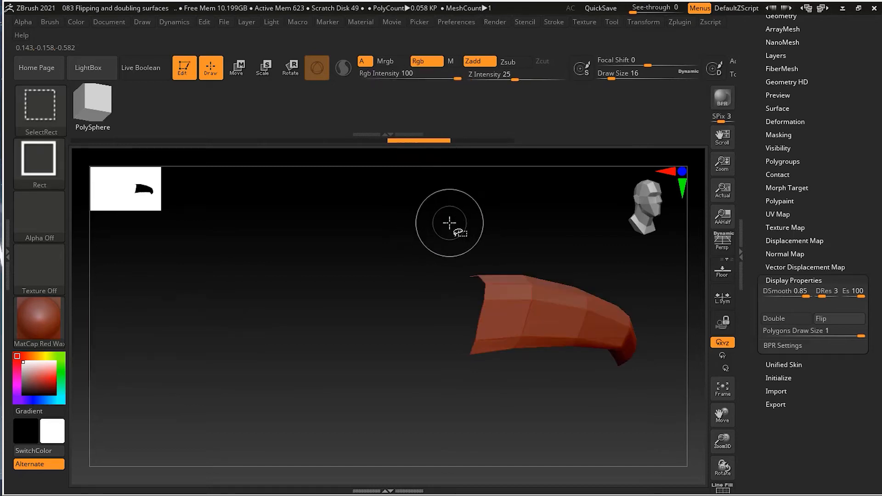
left_click(449, 223, "ctrl+shift")
mouse_move(428, 393)
left_mouse_down()
mouse_move(375, 390)
mouse_move(469, 401)
left_mouse_up()
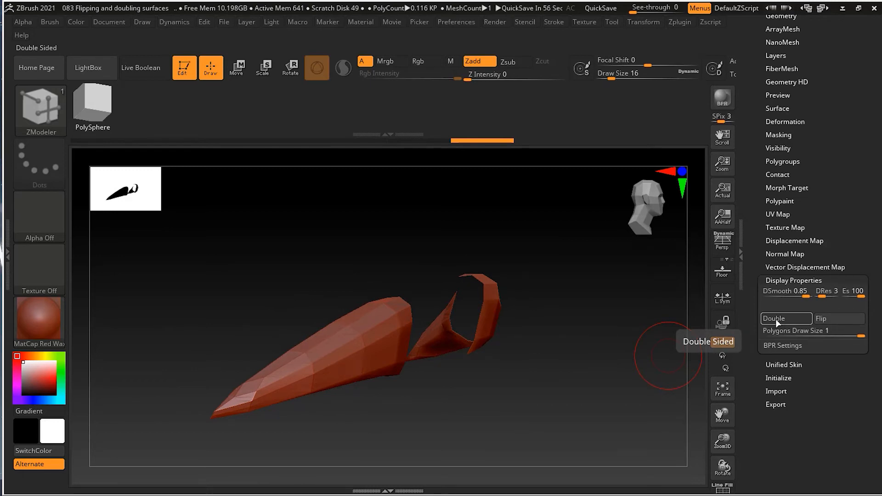
Turn double-sided display on for the eyebrows, then turn it back off and compare their surfaces from the front.
left_click(775, 319)
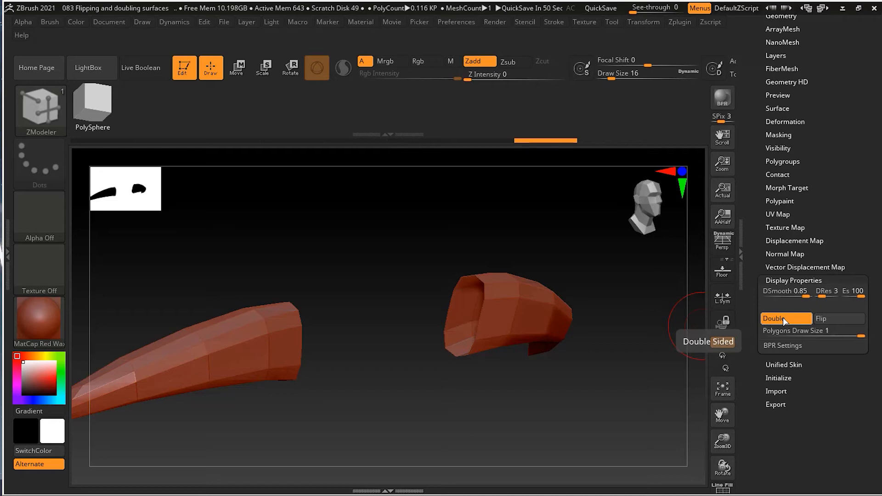
left_click(783, 318)
left_click_drag(597, 395, 533, 393)
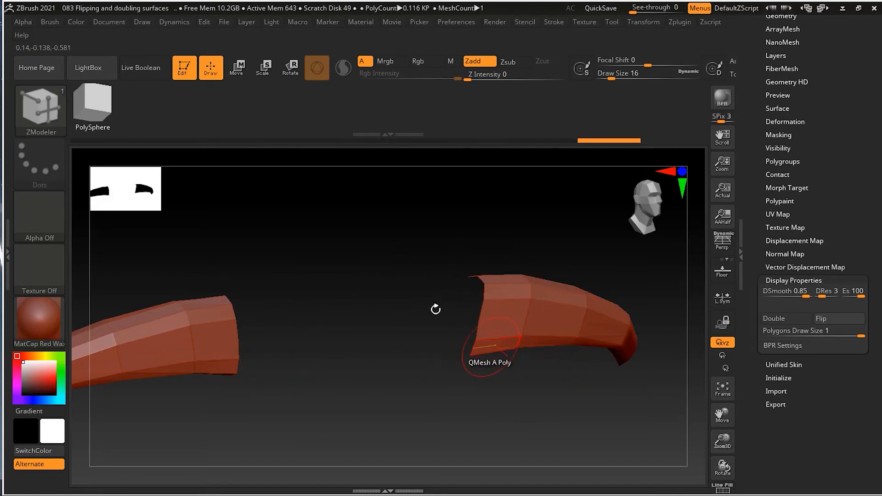
left_click_drag(550, 322, 460, 318)
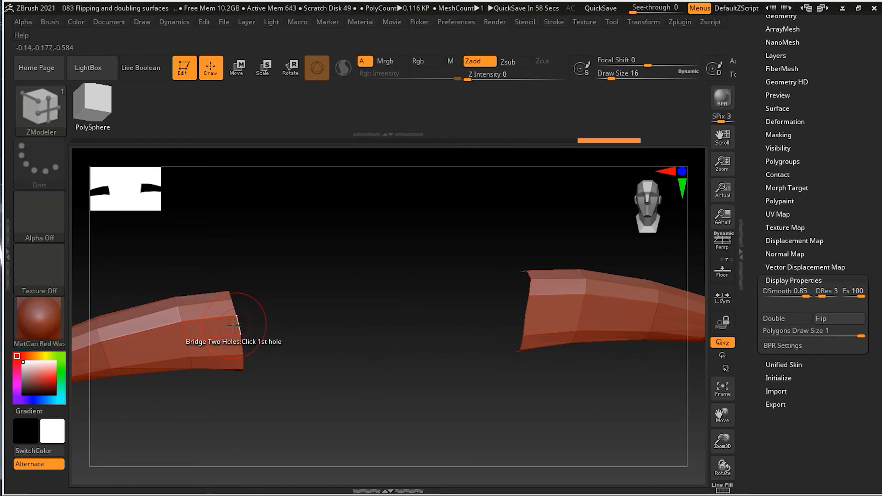
Try bridging the open ends of both eyebrows with Bridge Two Holes, and undo the bridge.
key("space")
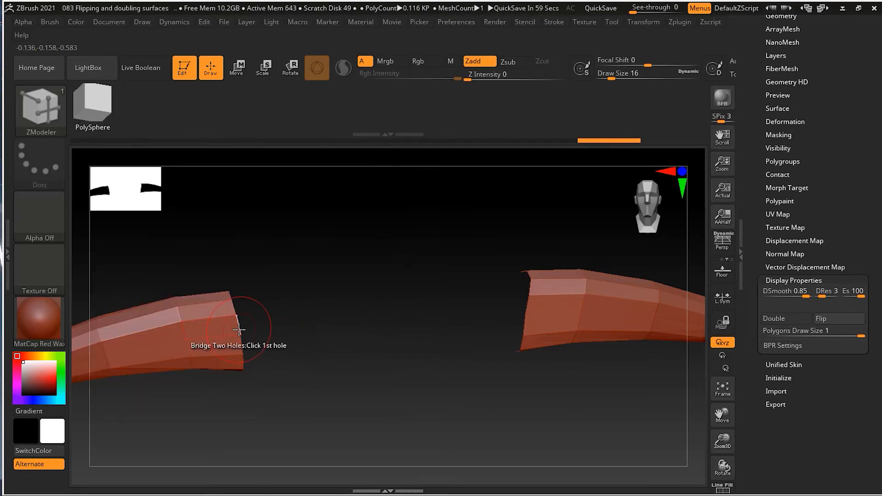
left_click(237, 330)
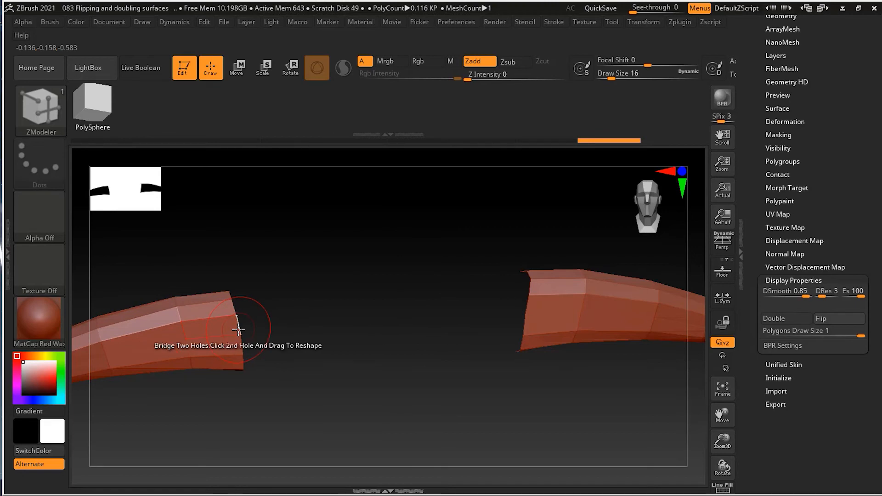
left_click(530, 304)
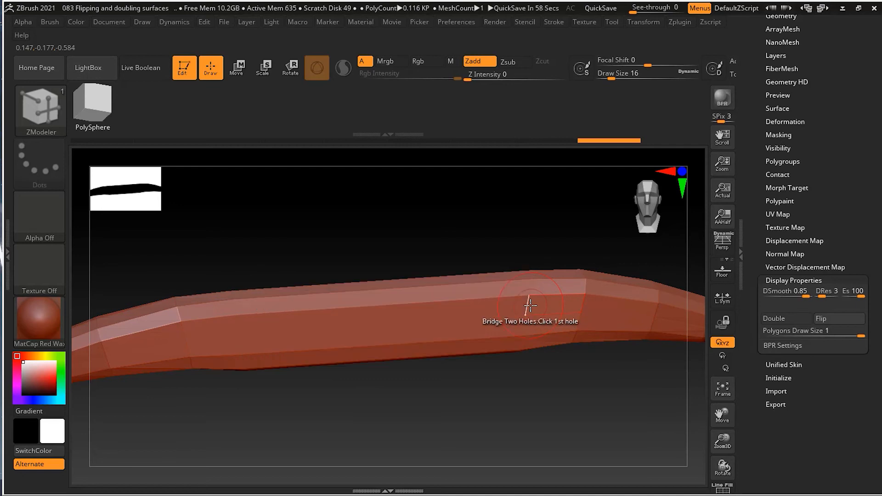
mouse_move(484, 393)
left_mouse_down()
mouse_move(478, 484)
mouse_move(464, 392)
mouse_move(472, 378)
mouse_move(492, 377)
left_mouse_up()
key("ctrl")
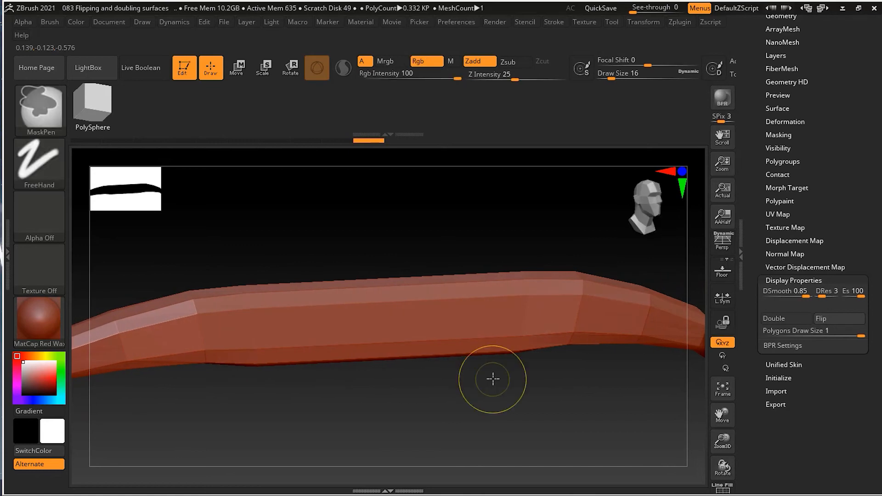
key("ctrl+z")
Try the Two Holes bridge again with the Spline option, reshaping it between the eyebrows, and undo it.
key("space")
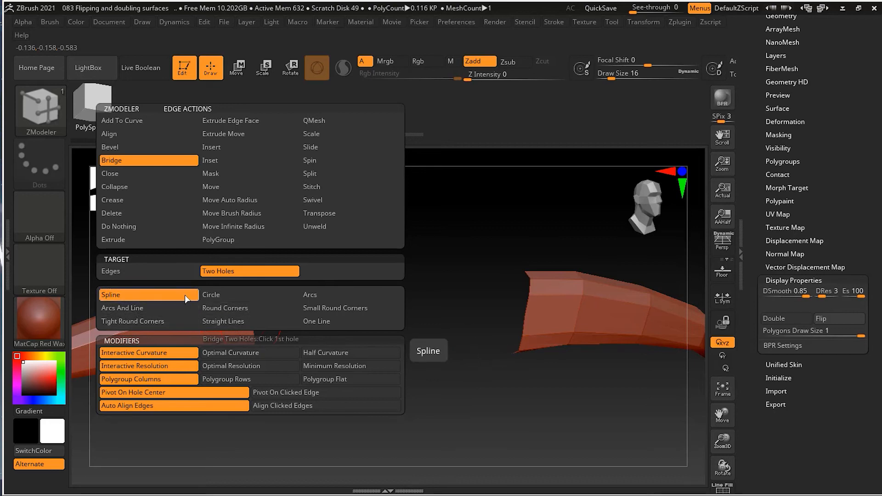
left_click(253, 328)
left_click_drag(525, 318, 582, 271)
key("ctrl+z")
Display the polyframe and bridge the two eyebrows' open ends into one continuous brow.
key("shift+f")
left_click(251, 324)
left_click_drag(453, 409, 452, 383)
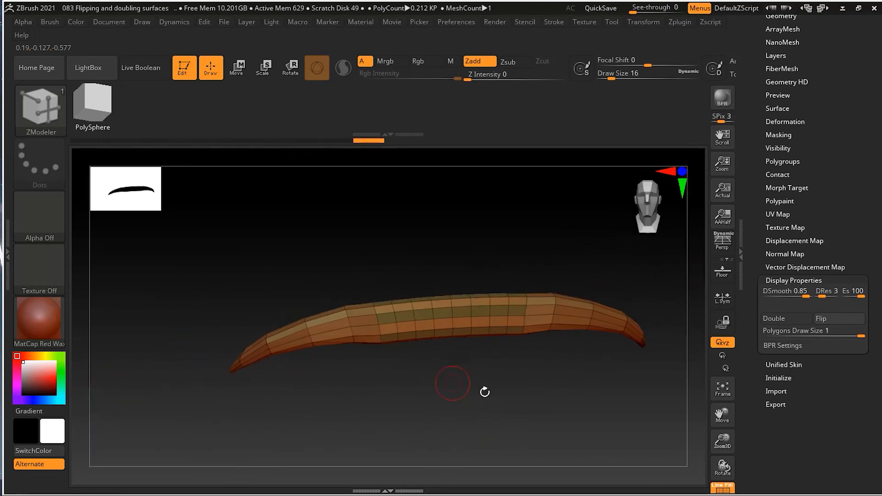
Turn off the polyframe, make all the kid's subtools visible again, and frame the whole head to inspect the joined brow.
left_click(793, 280)
left_click_drag(835, 186, 827, 277)
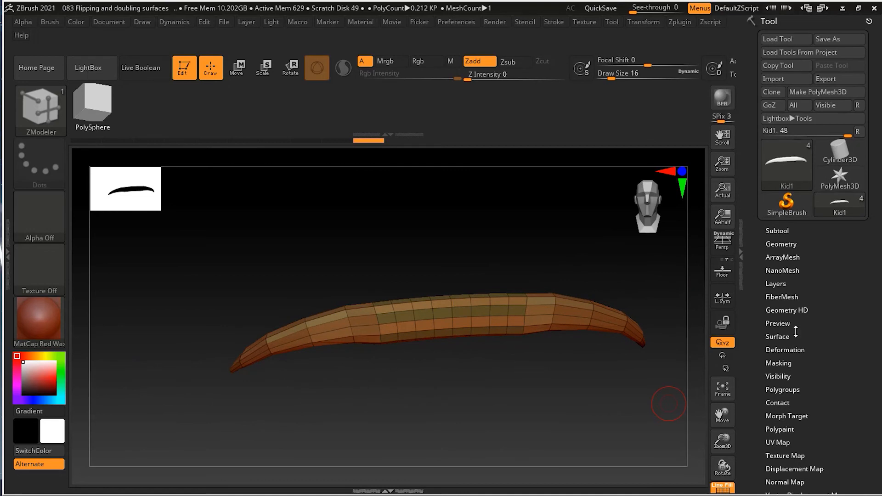
key("shift")
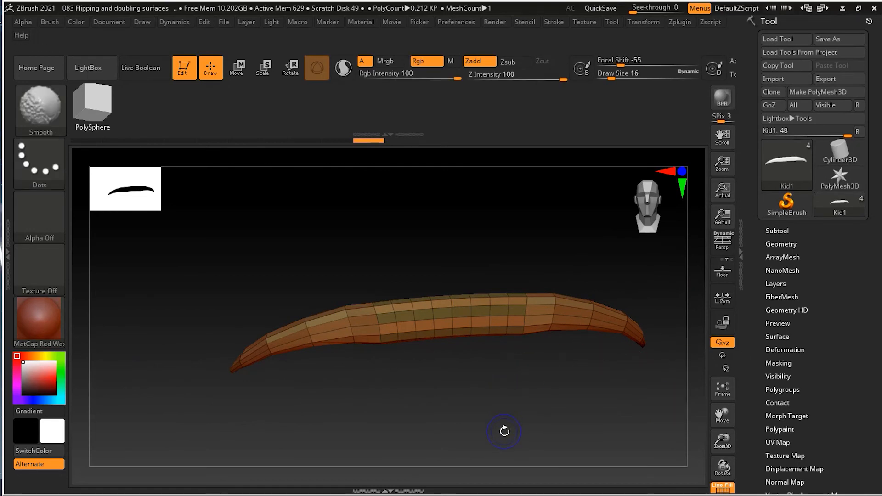
left_click(783, 230)
key("shift")
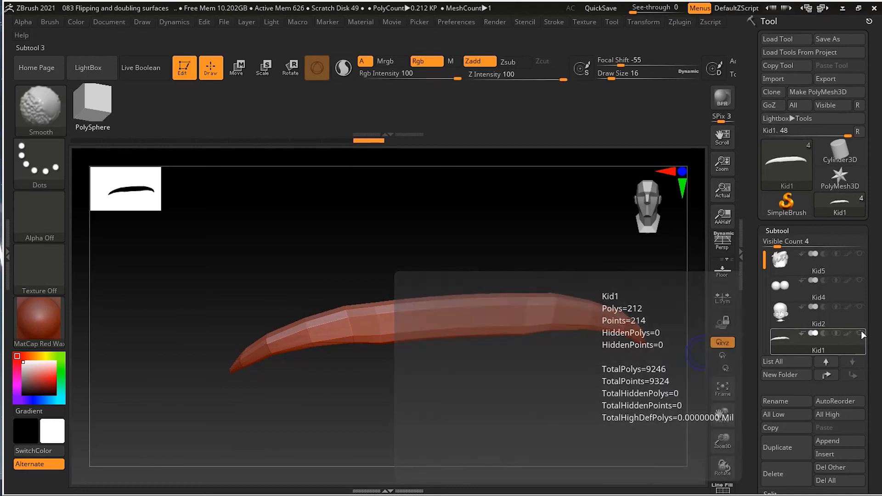
left_click(860, 334, "shift")
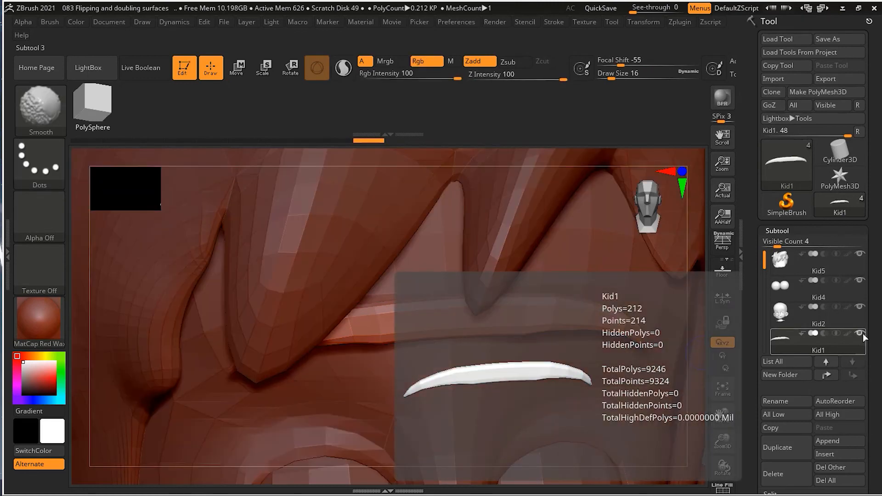
left_click(722, 389)
left_click(722, 388)
left_click_drag(563, 372, 563, 354)
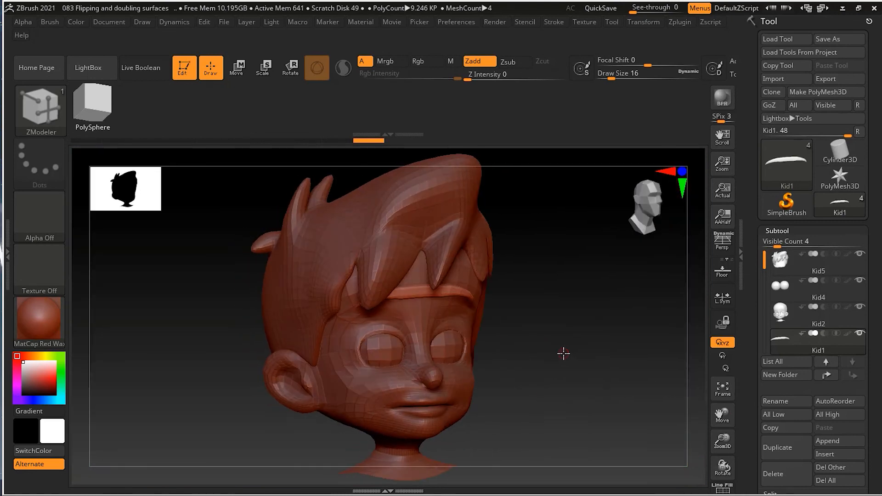